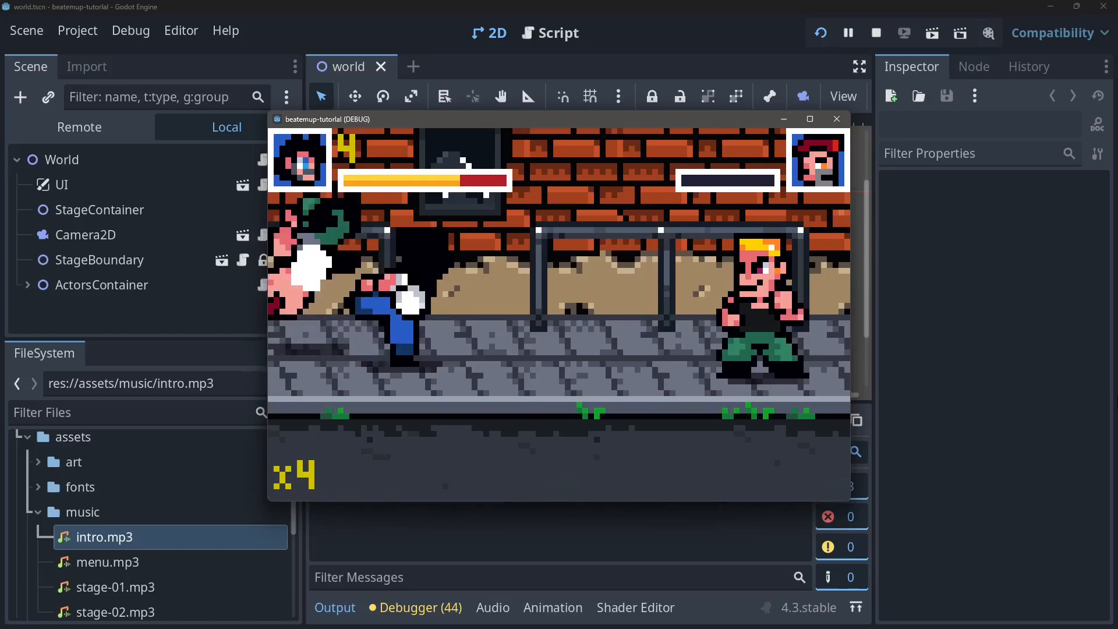
# Step: Playtest the running beat-'em-up, moving the player around the street and attacking the enemies
pyautogui.press('Right')
pyautogui.press('Down')
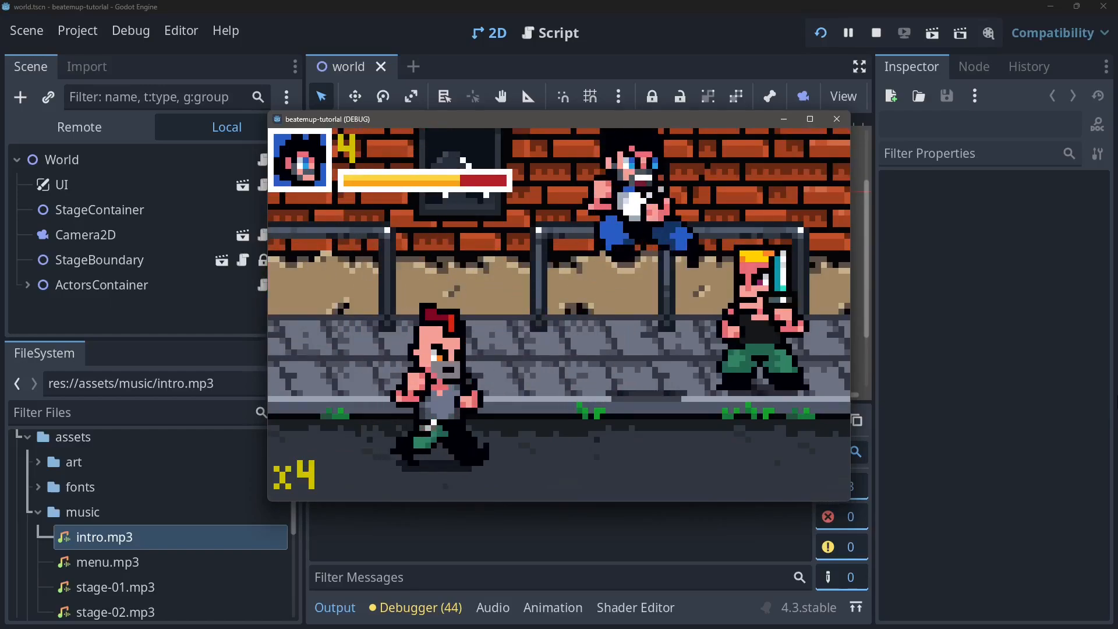
pyautogui.press('x')
pyautogui.press('Left')
pyautogui.press('x')
pyautogui.press('Right')
pyautogui.press('x')
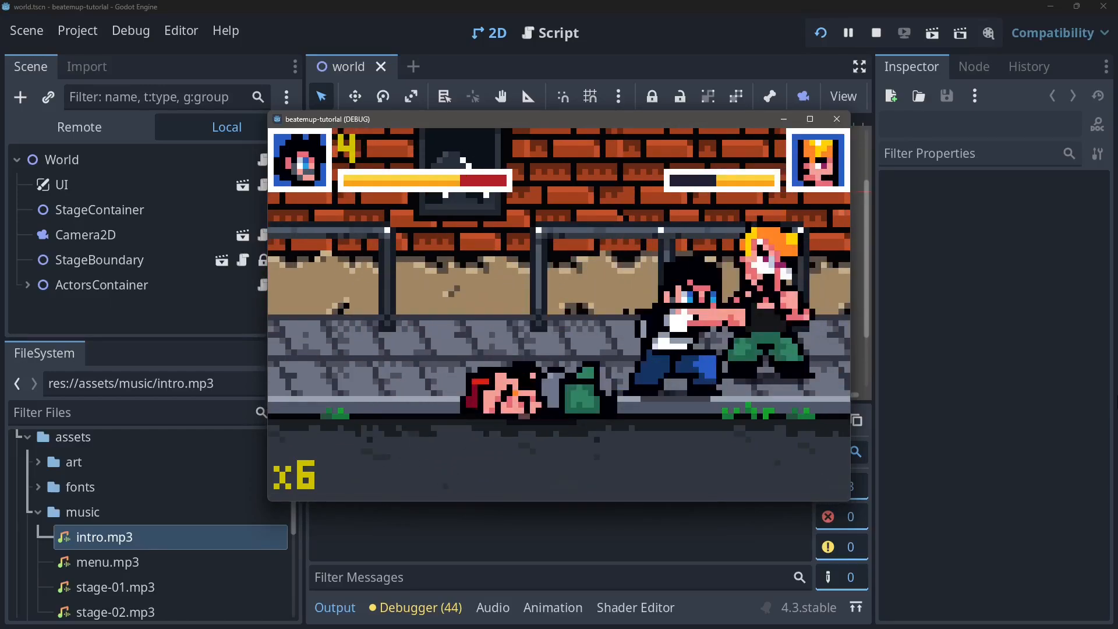
pyautogui.press('x')
pyautogui.press('x')
pyautogui.press('x')
pyautogui.press('Left')
pyautogui.press('x')
pyautogui.press('x')
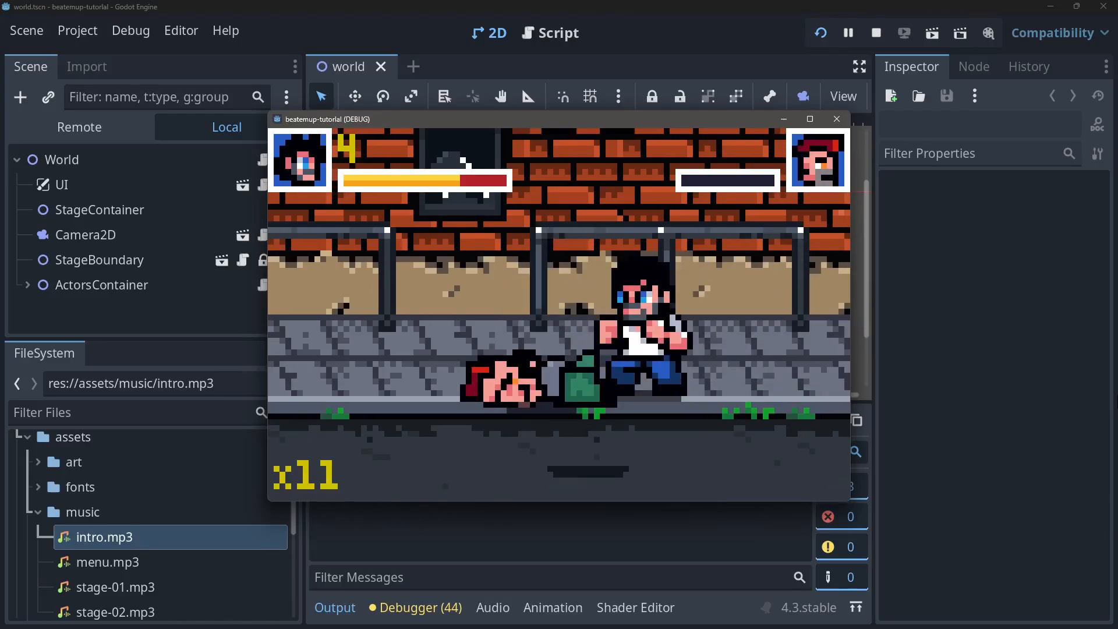
pyautogui.press('Left')
pyautogui.press('x')
pyautogui.press('x')
pyautogui.press('x')
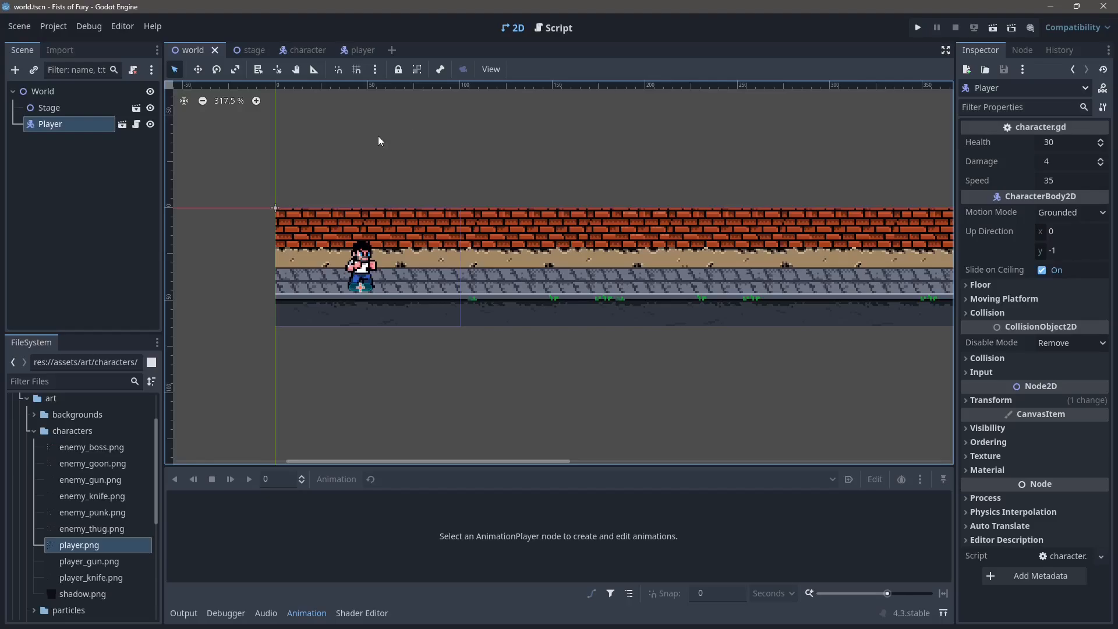
# Step: Open the player scene and create a new animation named idle in its AnimationPlayer
pyautogui.click(360, 50)
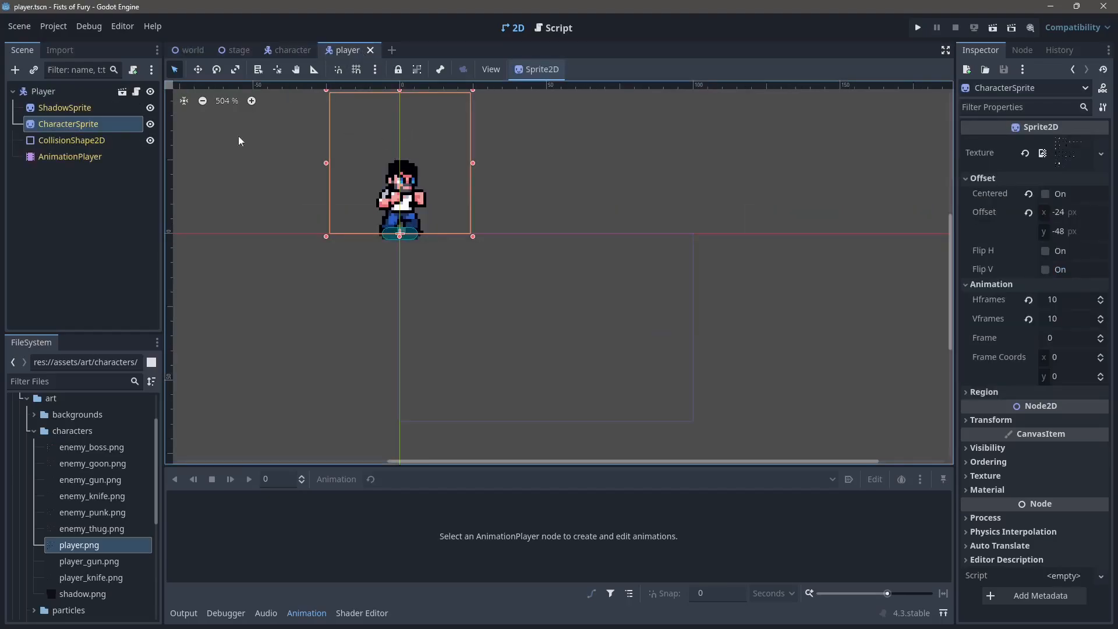
pyautogui.click(84, 157)
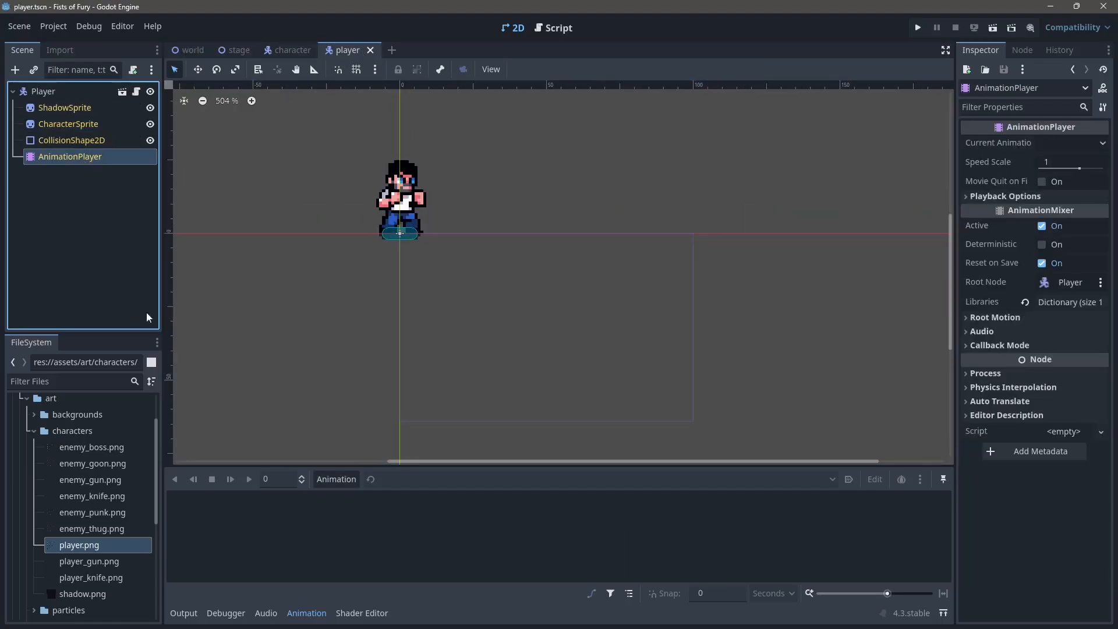
pyautogui.click(337, 480)
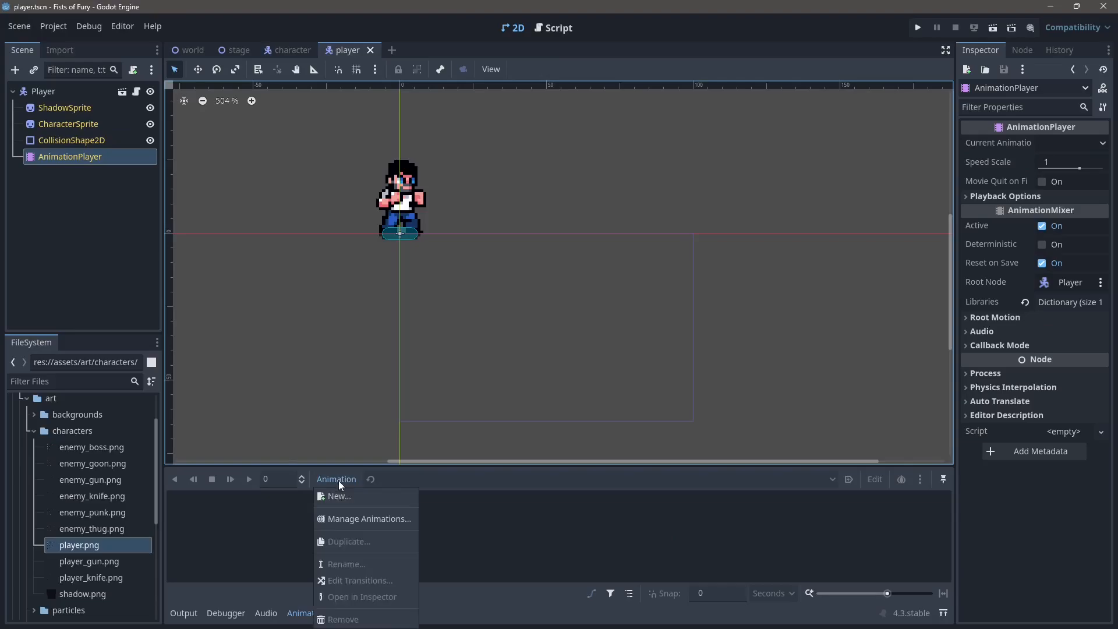
pyautogui.click(342, 496)
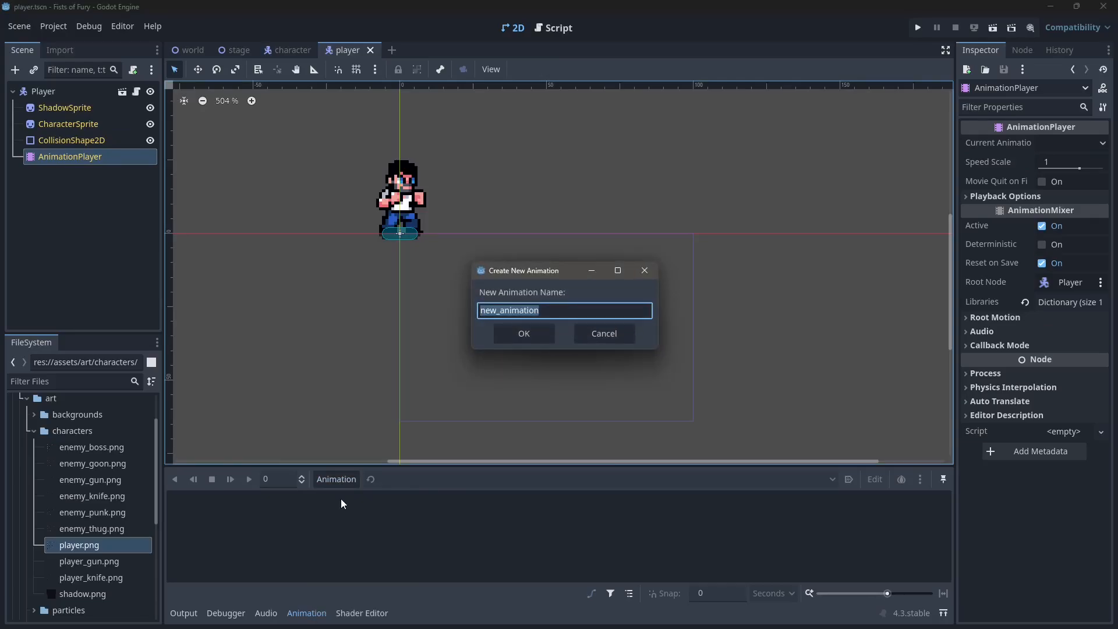
pyautogui.write('idle')
pyautogui.press('Return')
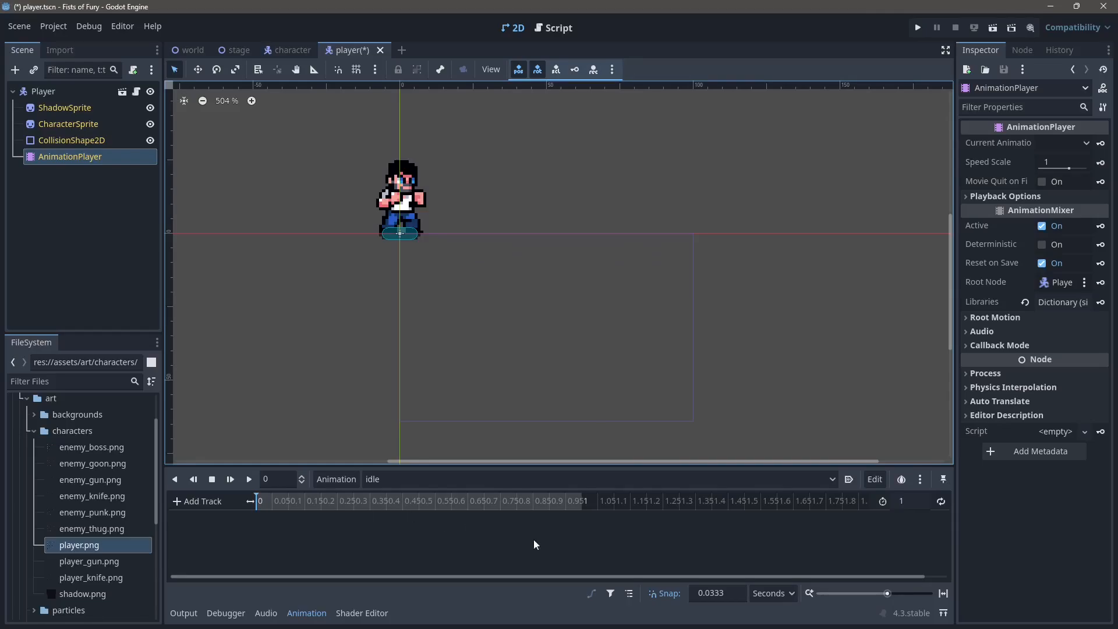
# Step: Give the idle animation a 0.4-second length and a 0.1-second snap, with looping and autoplay on load enabled
pyautogui.click(918, 502)
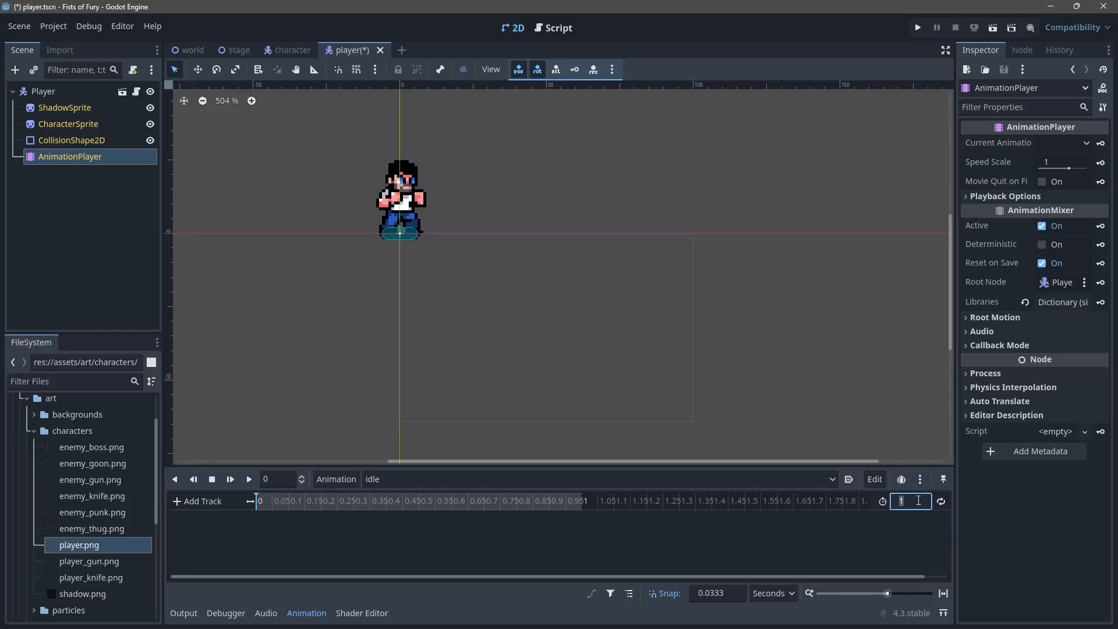
pyautogui.write('0.4')
pyautogui.press('Return')
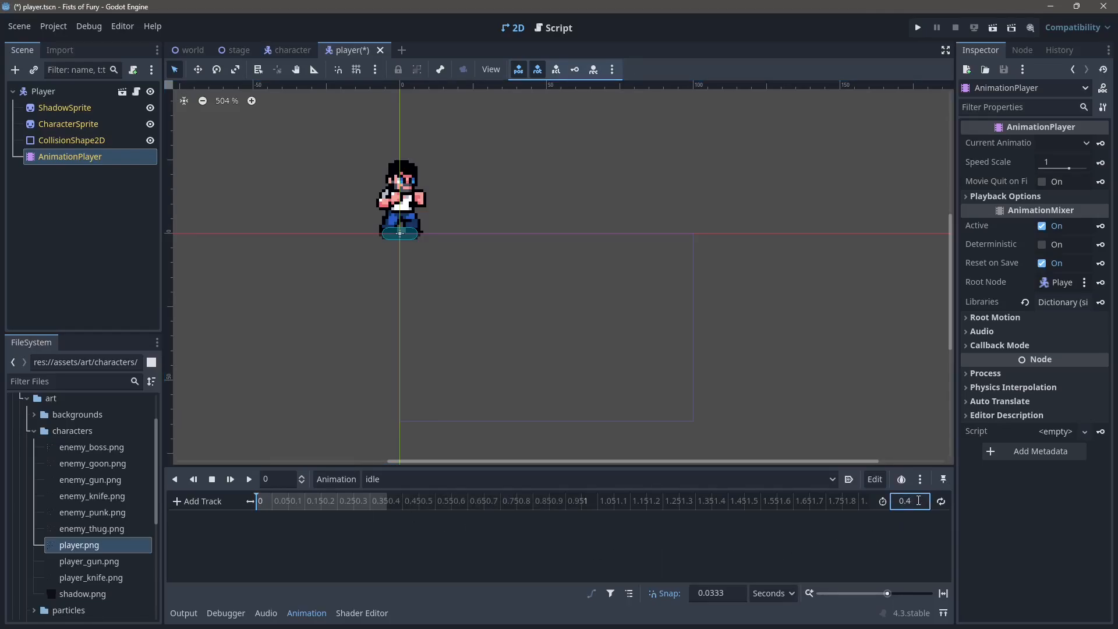
pyautogui.click(735, 597)
pyautogui.write('0.1')
pyautogui.click(941, 501)
pyautogui.click(850, 480)
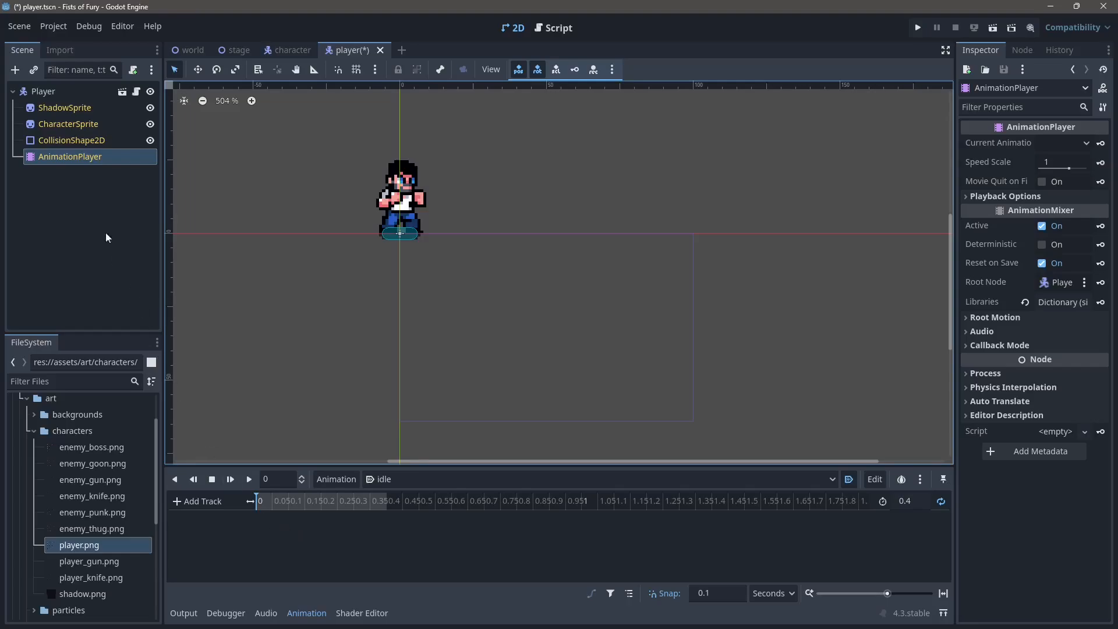
# Step: Preview the idle frames of CharacterSprite, then key frame 0 at the start of idle in a new frame track with a RESET track
pyautogui.click(78, 126)
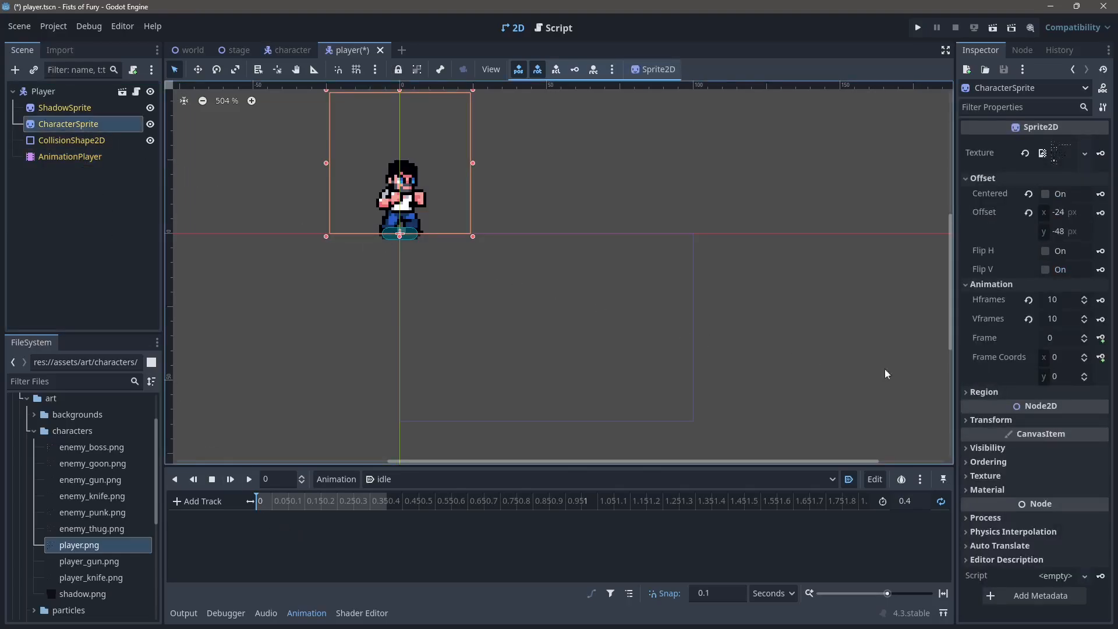
pyautogui.click(1086, 337)
pyautogui.click(1086, 336)
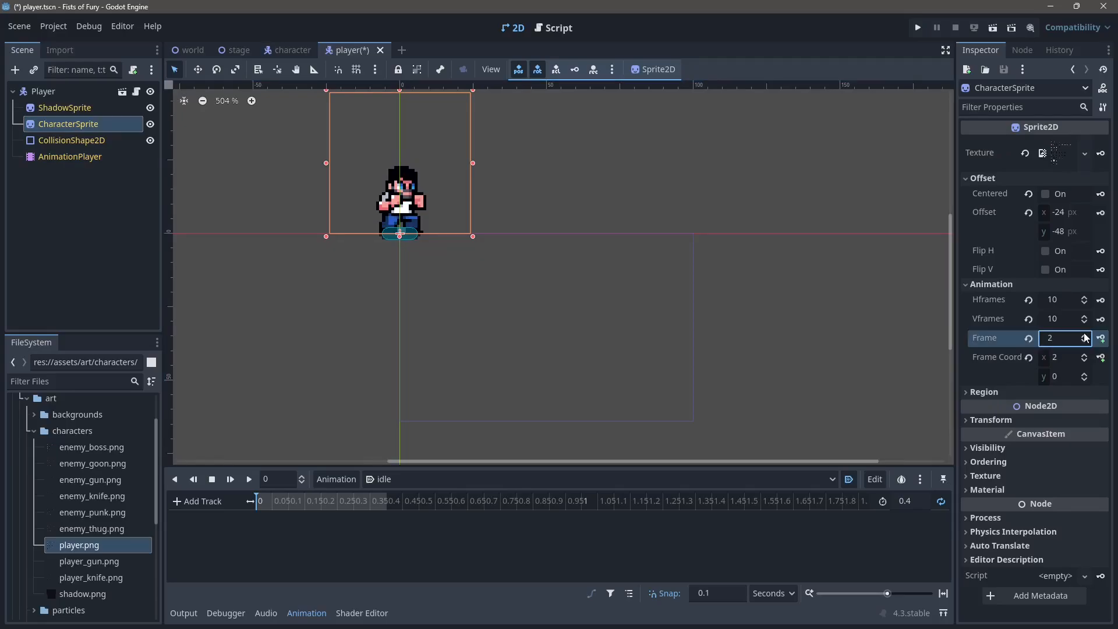
pyautogui.click(1086, 342)
pyautogui.click(1086, 343)
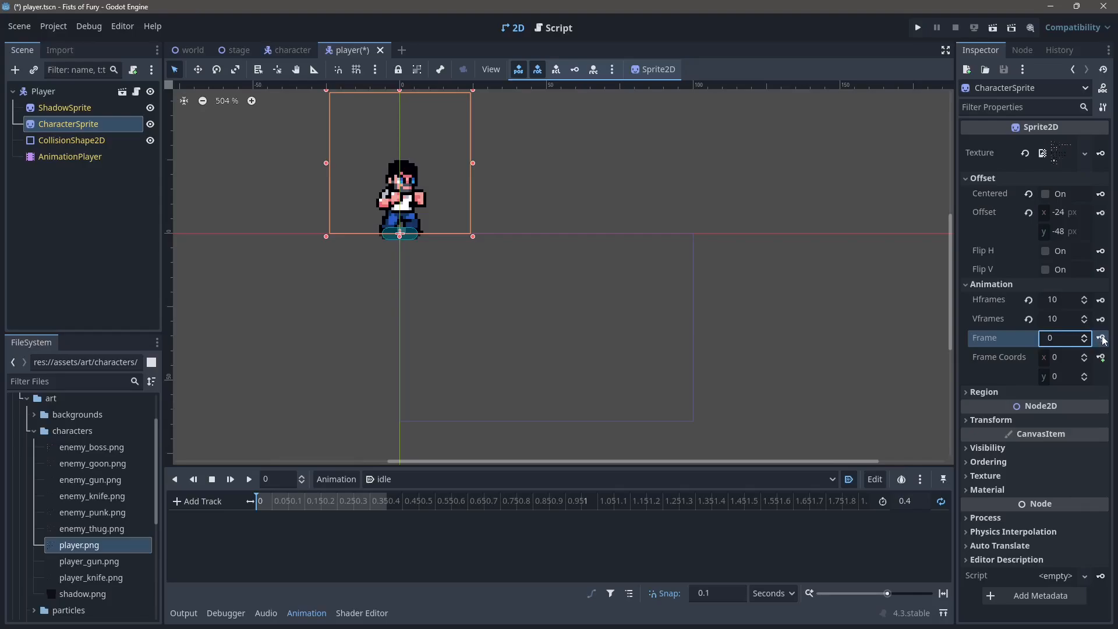
pyautogui.click(1102, 339)
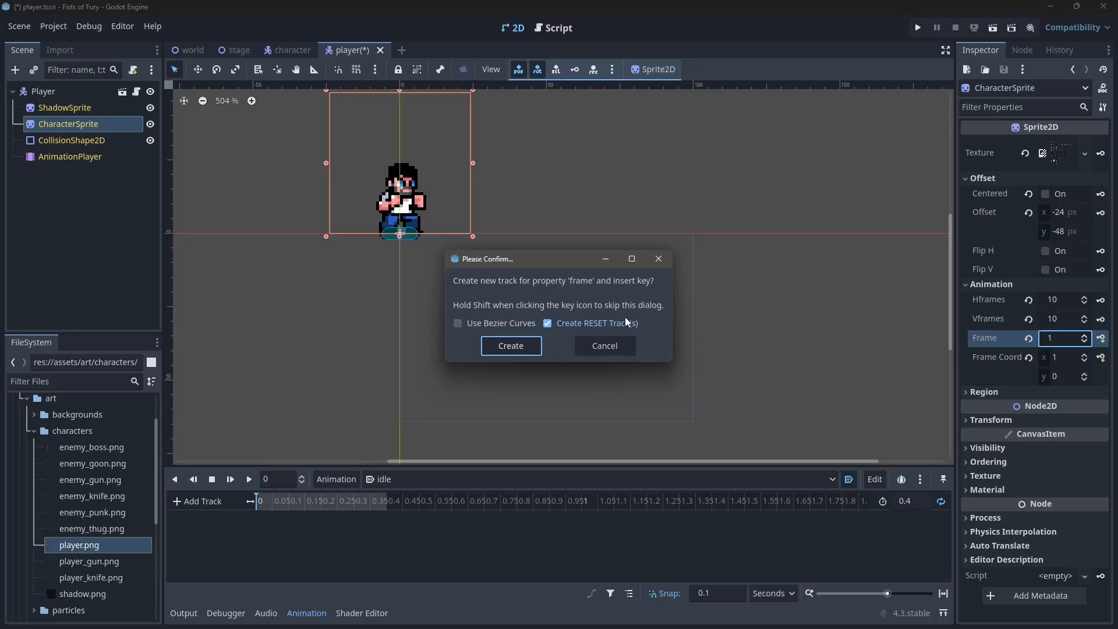
pyautogui.click(511, 346)
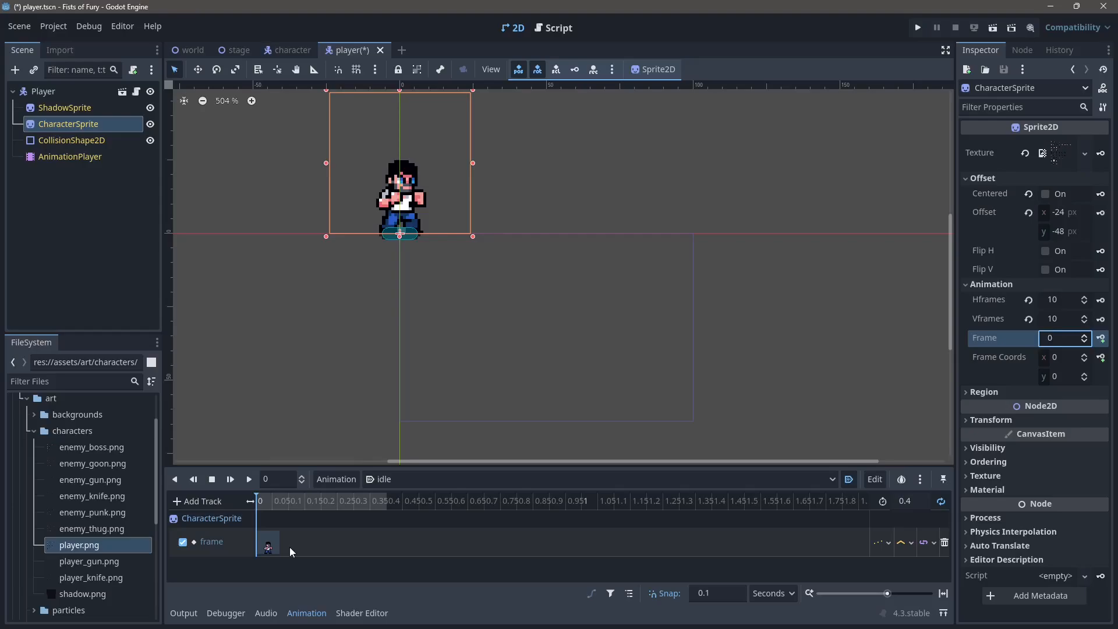
# Step: Key CharacterSprite frames 1, 2 and 3 at 0.1, 0.2 and 0.3 seconds in the idle animation
pyautogui.click(287, 502)
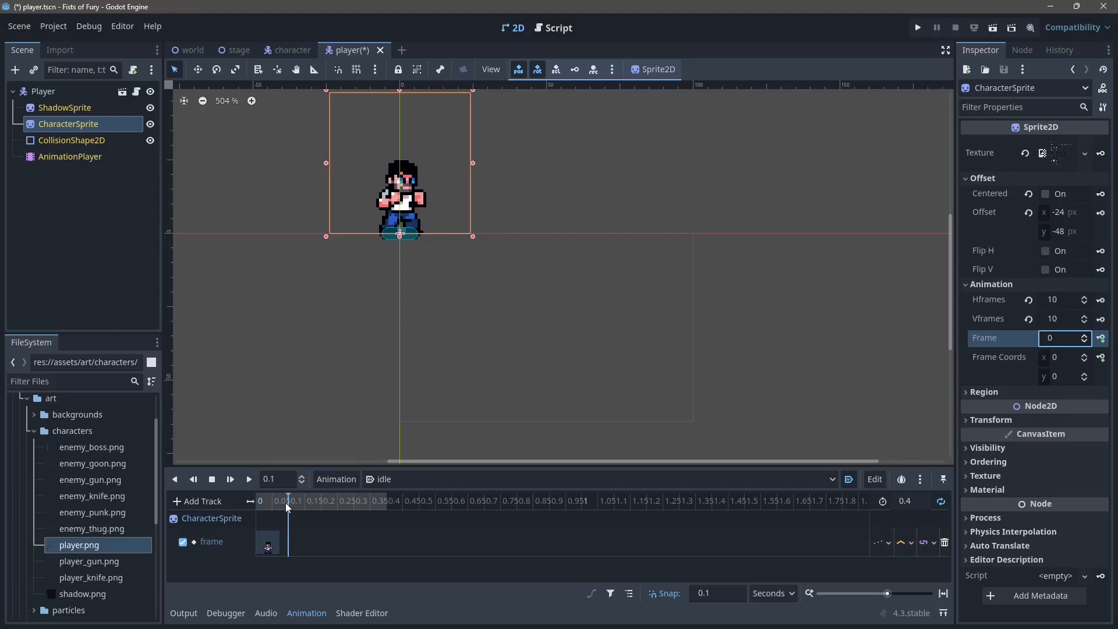
pyautogui.click(1085, 335)
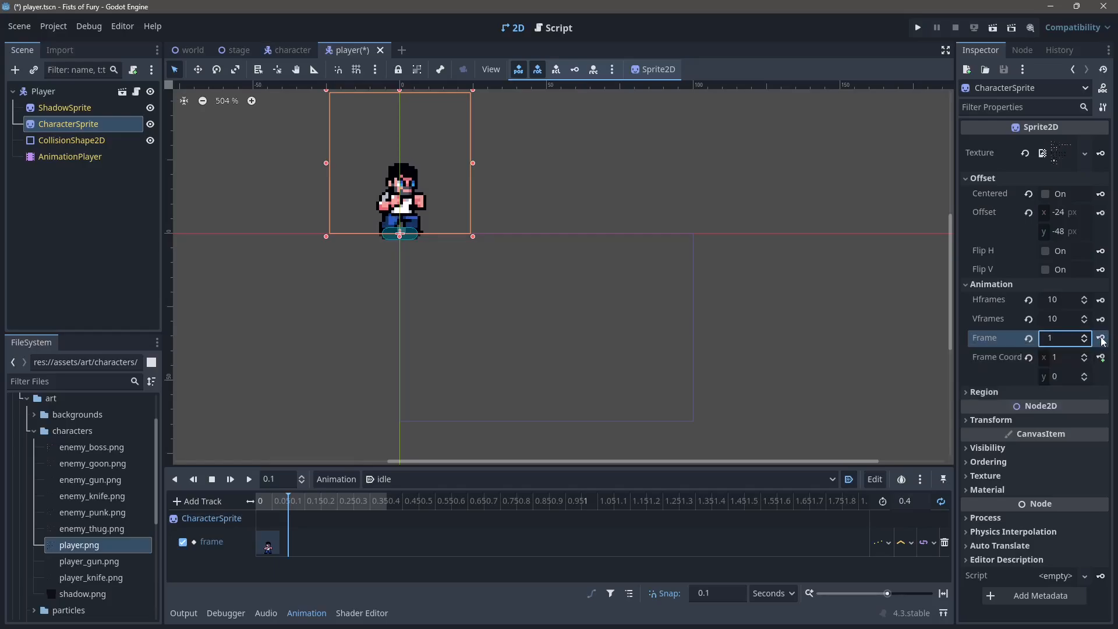
pyautogui.click(1100, 338)
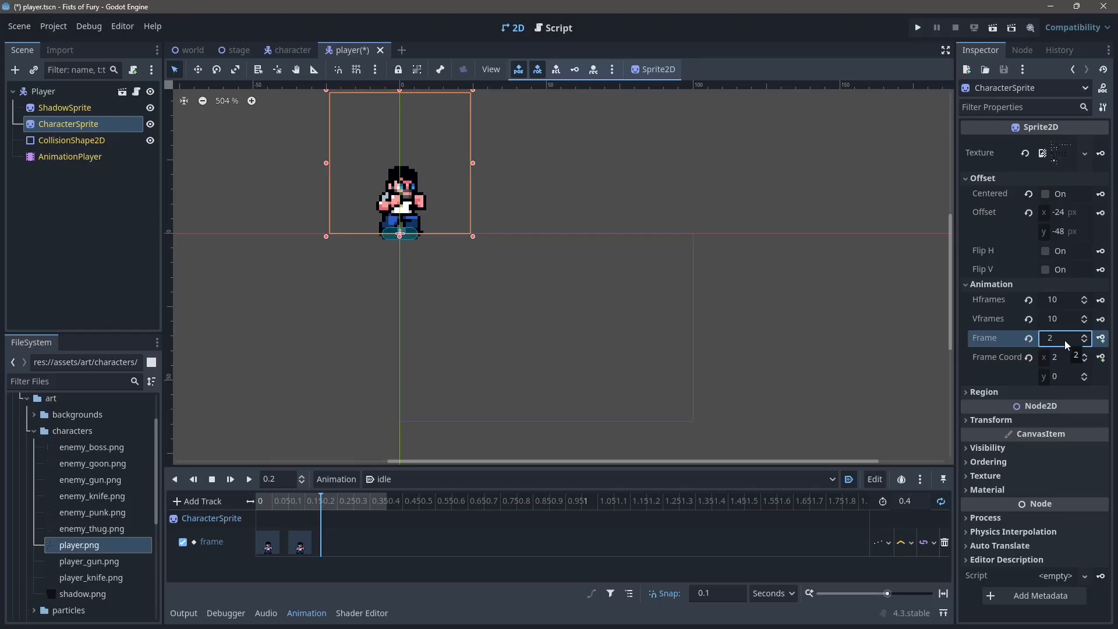
pyautogui.click(1101, 338)
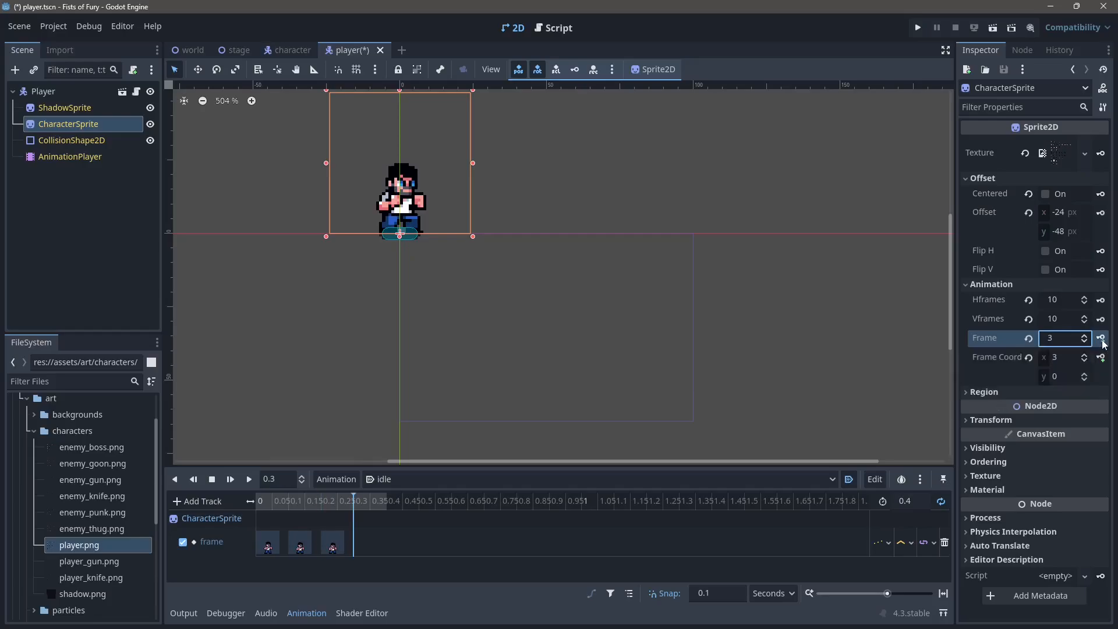
pyautogui.click(1101, 338)
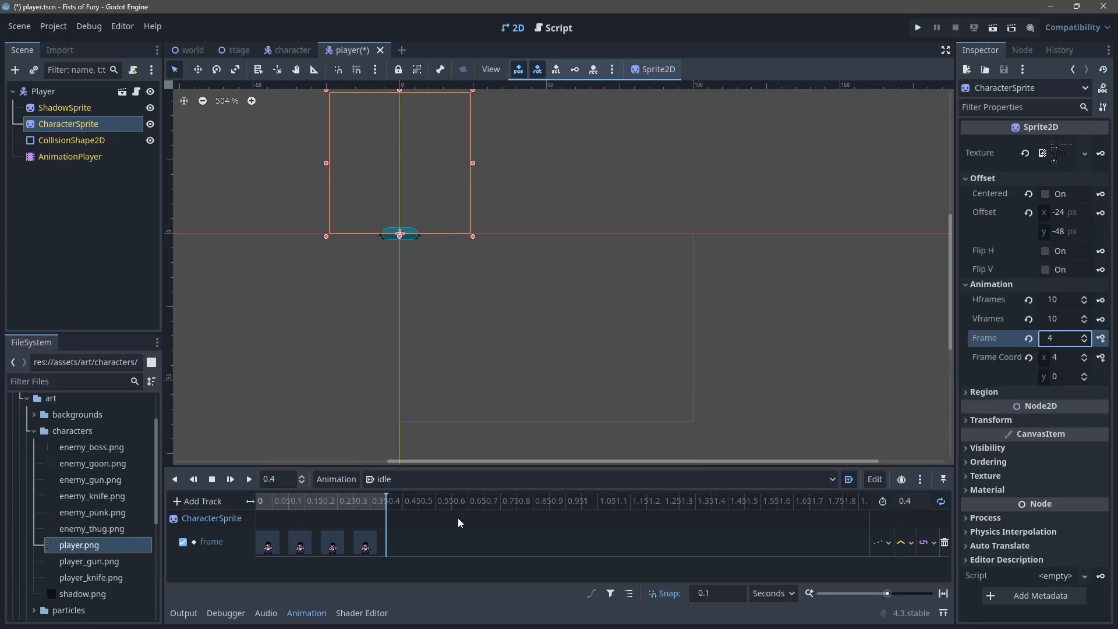
# Step: Play back the idle animation in the editor and check it in a test run of the game
pyautogui.click(249, 479)
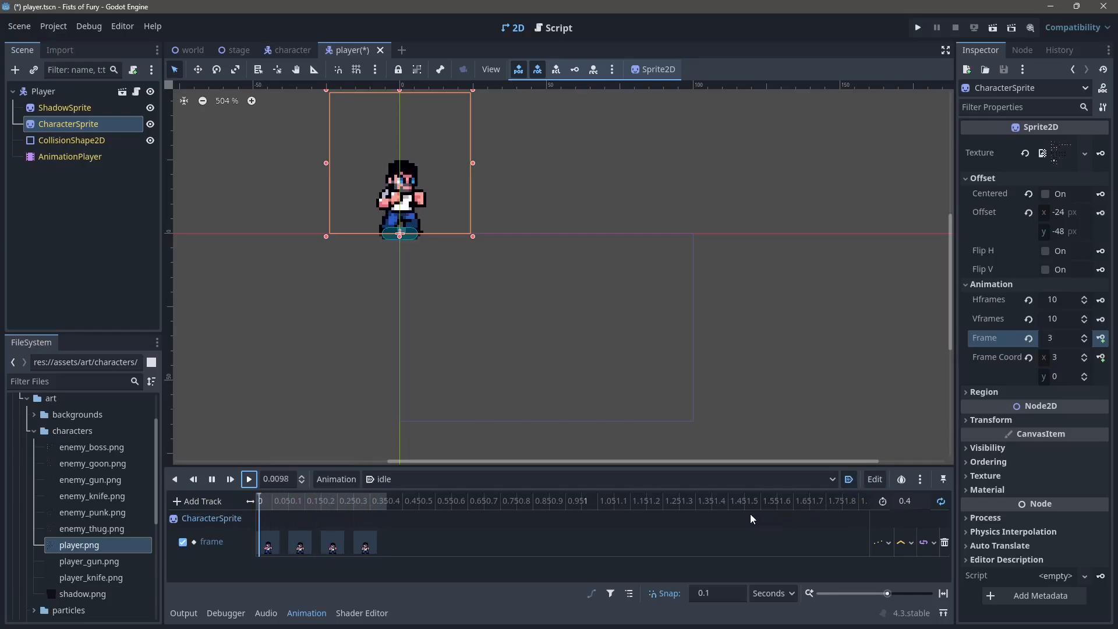
pyautogui.press('F5')
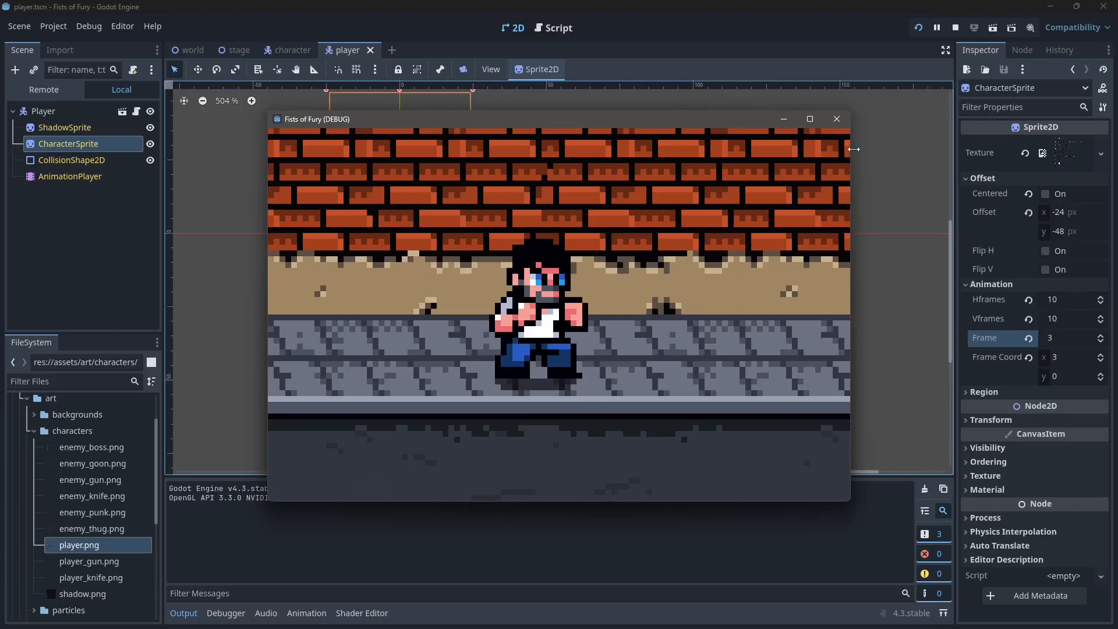
pyautogui.click(836, 120)
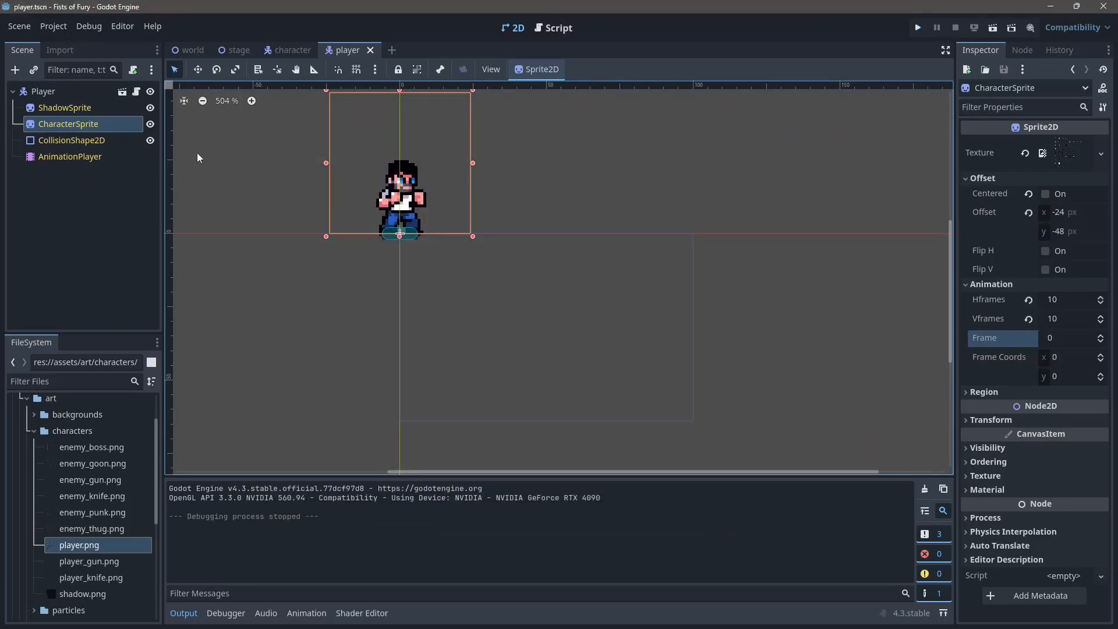
# Step: Create another animation named walk in the player's AnimationPlayer
pyautogui.click(89, 157)
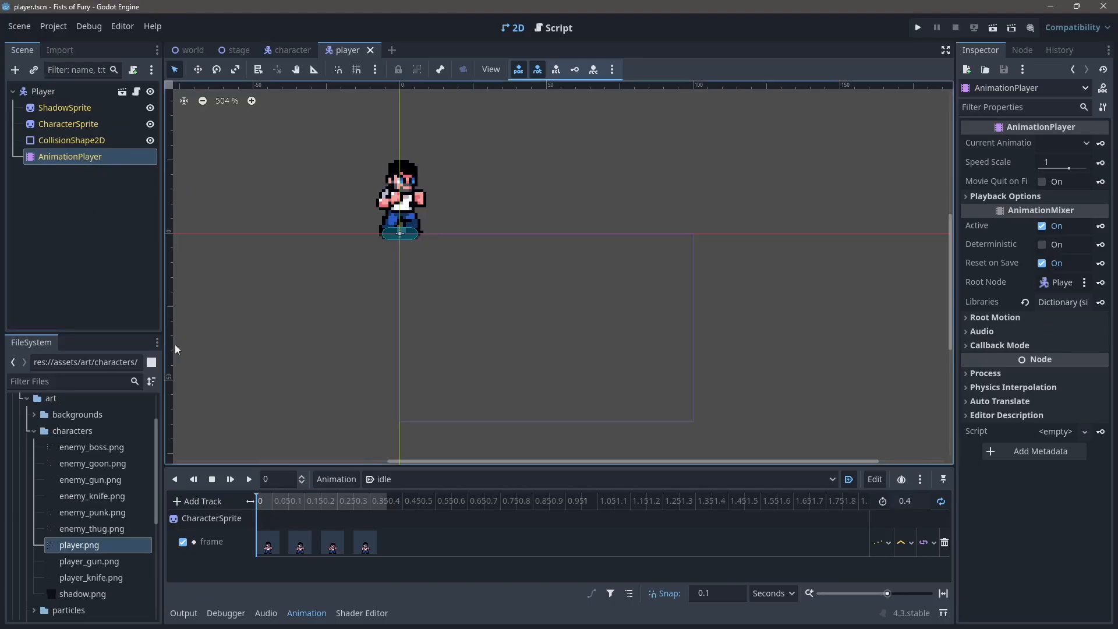
pyautogui.click(336, 480)
pyautogui.click(345, 498)
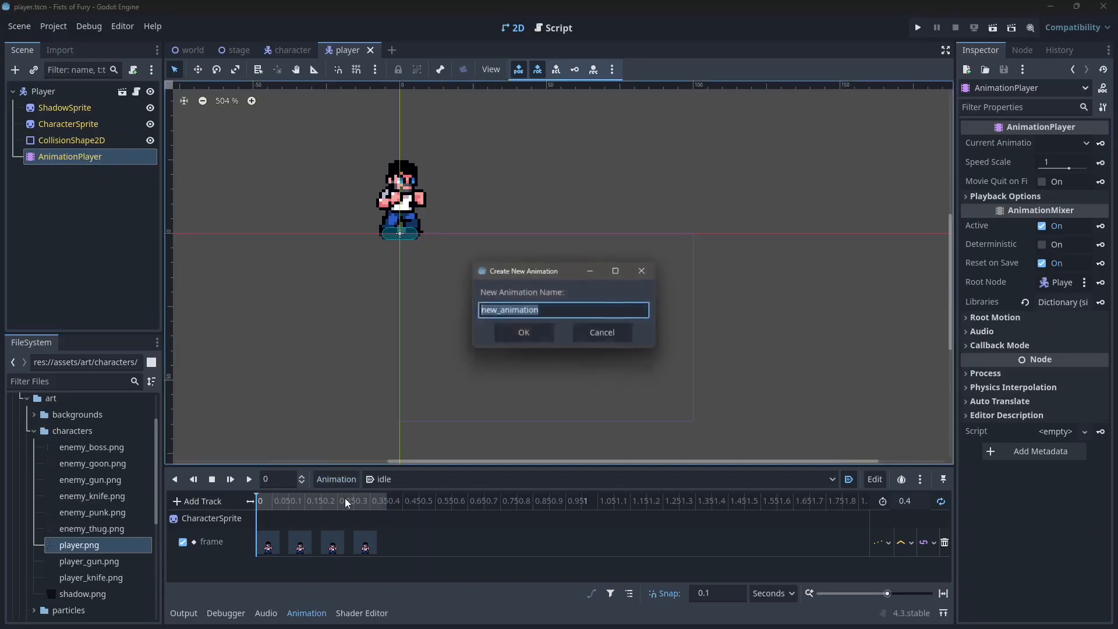
pyautogui.write('walkj')
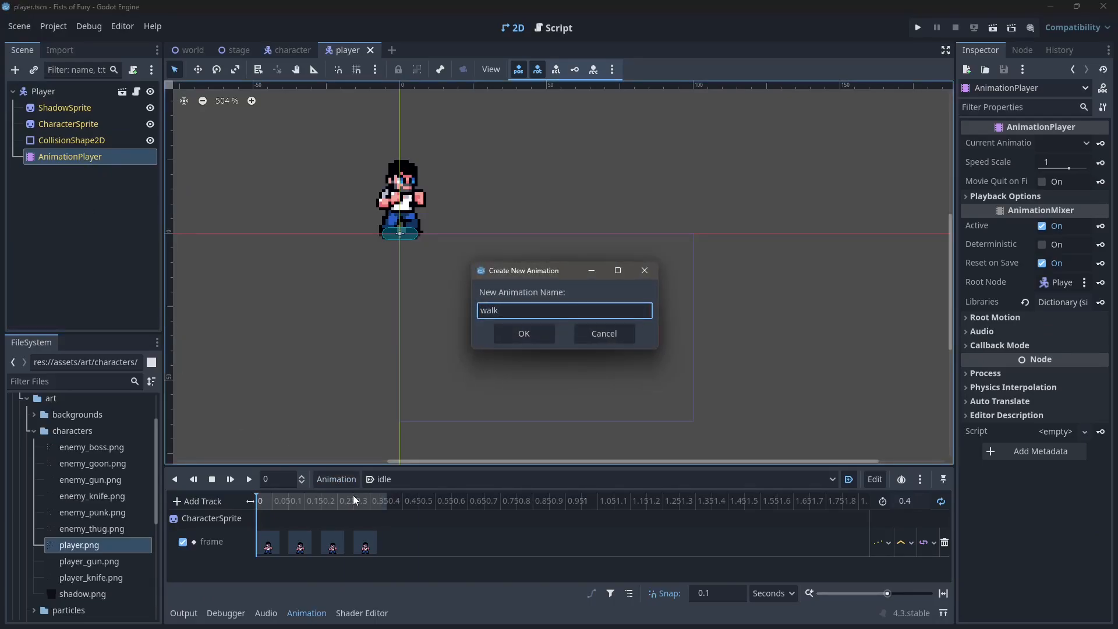
pyautogui.click(515, 331)
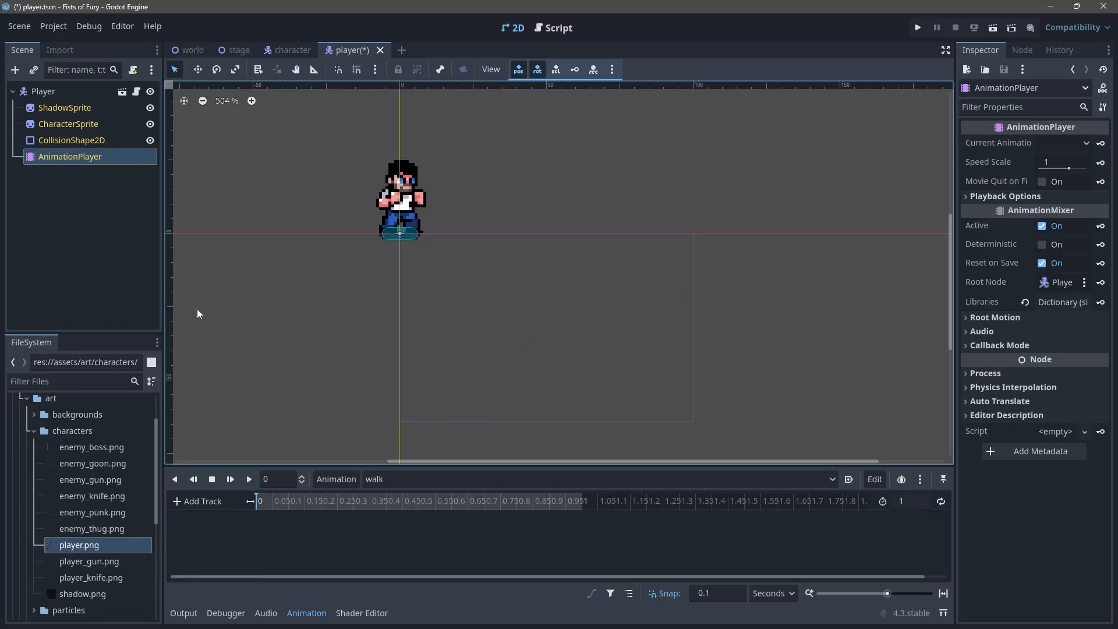
# Step: Select the CharacterSprite and set the walk animation's length to 0.8 seconds
pyautogui.click(93, 124)
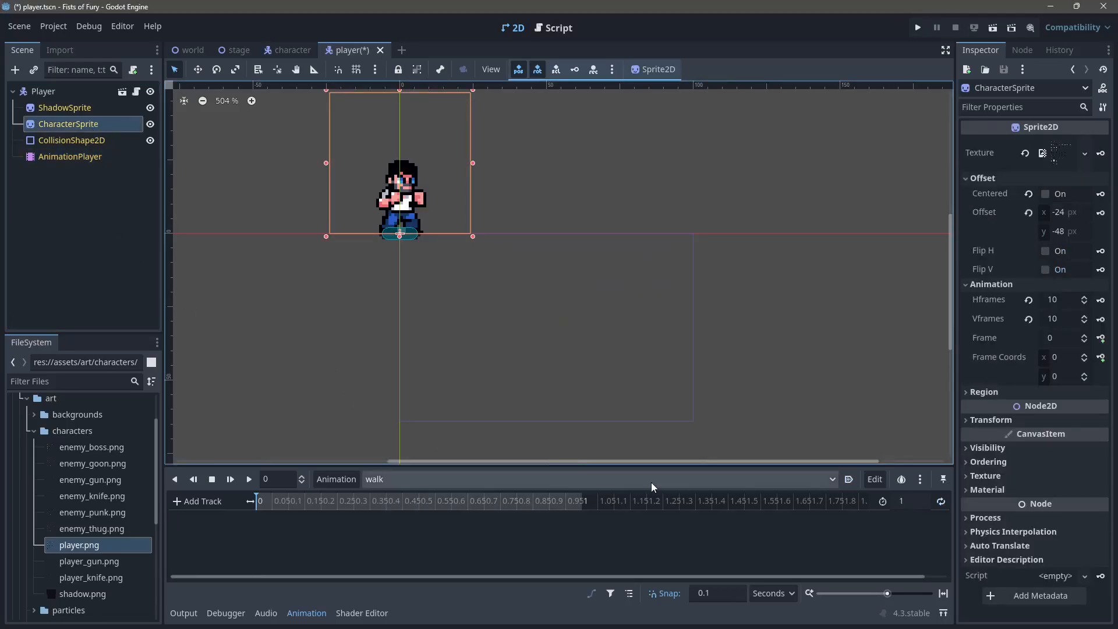
pyautogui.click(914, 504)
pyautogui.write('0.8')
pyautogui.press('Return')
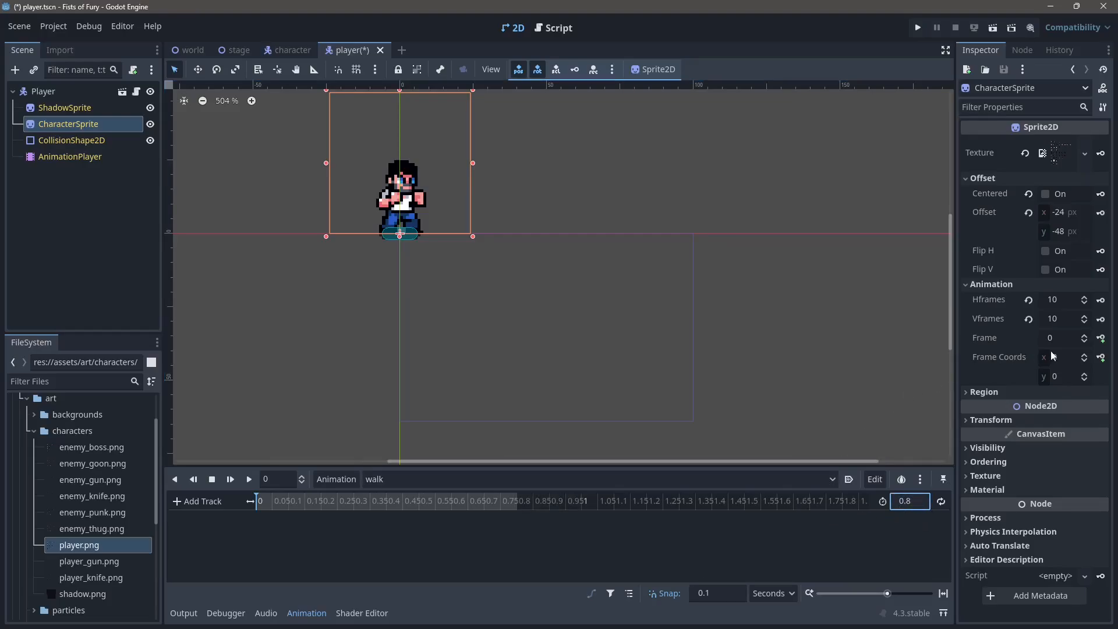
# Step: Key CharacterSprite frame 10 at the start of walk in a new frame track with a RESET track
pyautogui.click(1066, 339)
pyautogui.write('10')
pyautogui.press('Return')
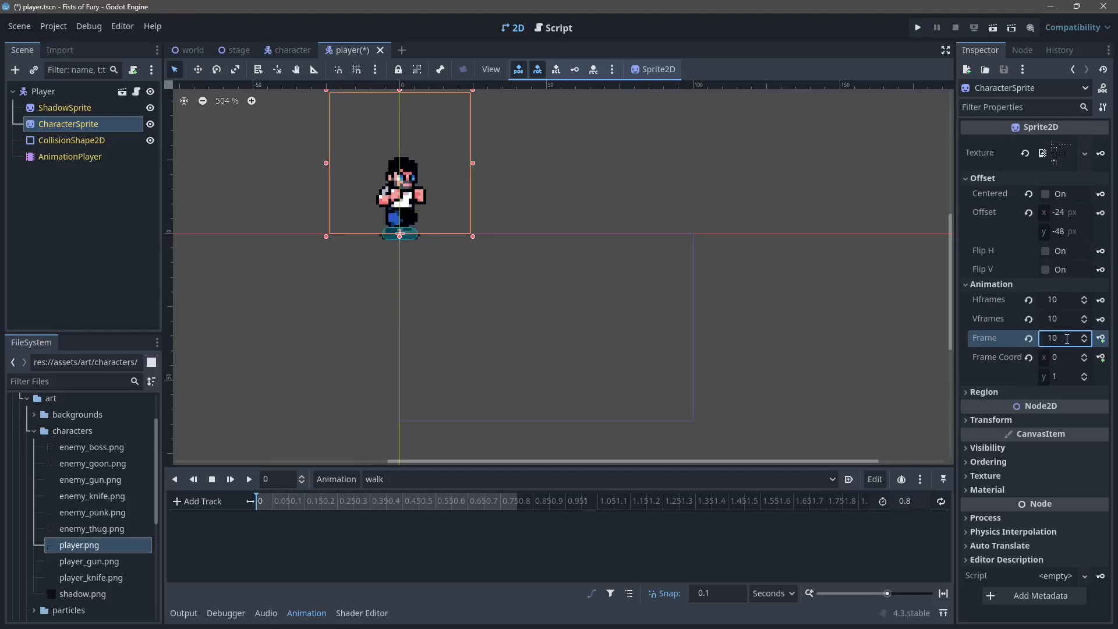
pyautogui.click(1100, 339)
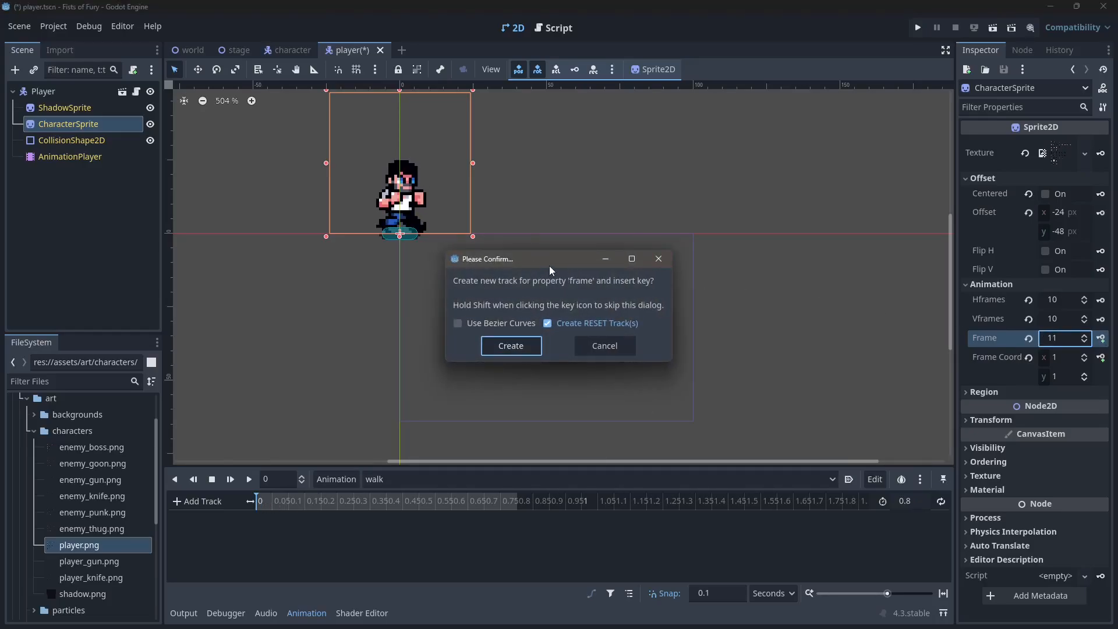
pyautogui.click(519, 347)
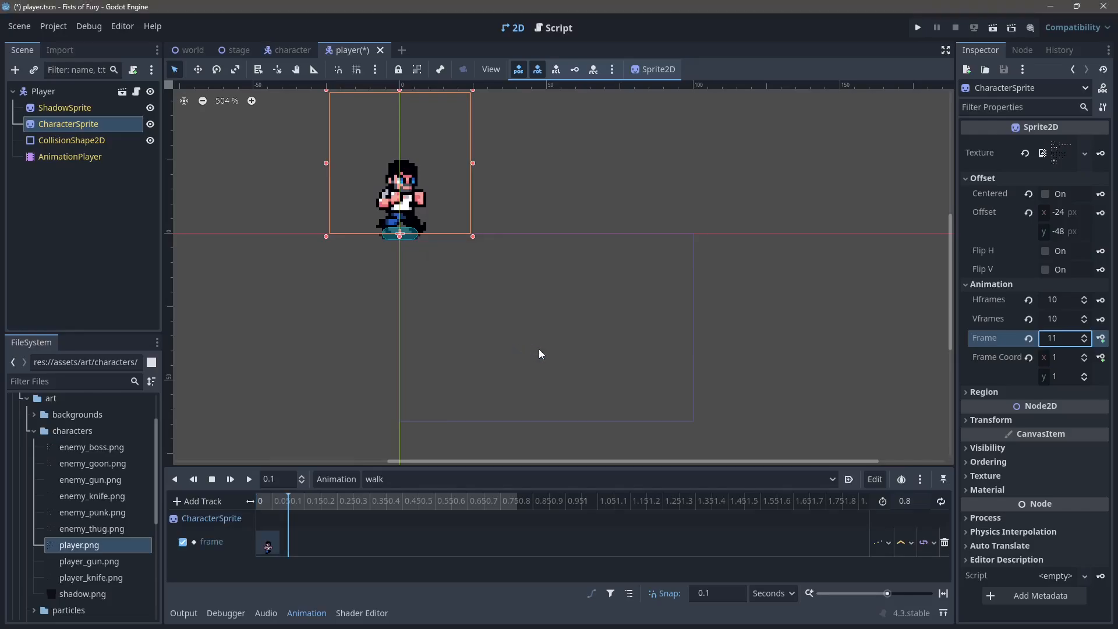
# Step: Key frames 11 to 17 at 0.1-second intervals from 0.1 to 0.7 seconds in walk, and play the animation with looping enabled
pyautogui.click(1101, 338)
pyautogui.click(1100, 338)
pyautogui.click(1101, 338)
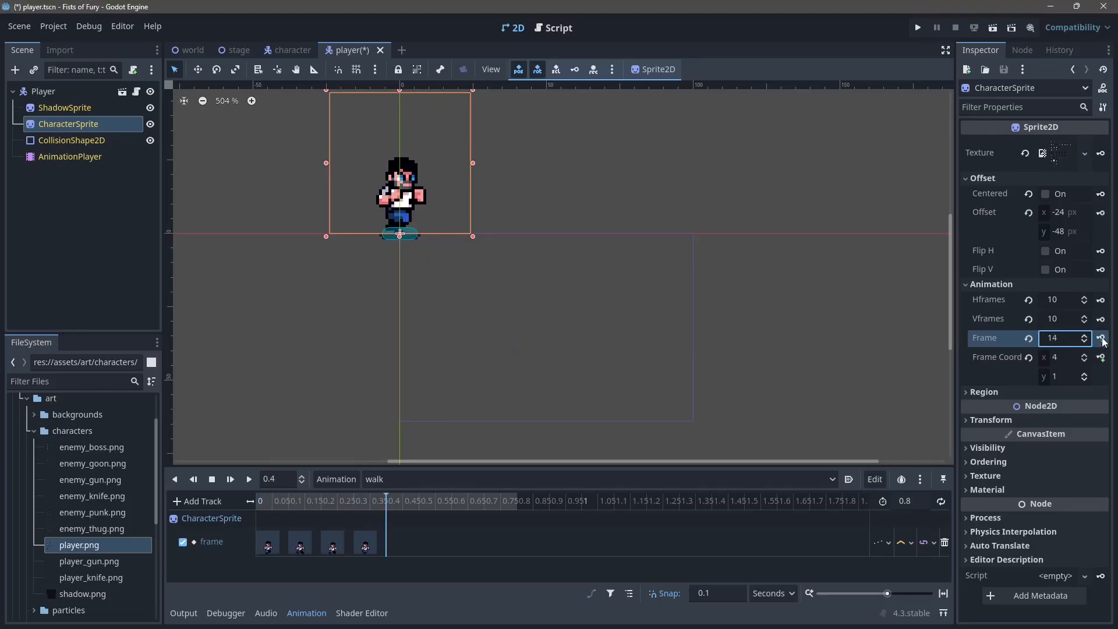
pyautogui.click(1101, 338)
pyautogui.click(1101, 338)
pyautogui.click(1101, 338)
pyautogui.click(1101, 338)
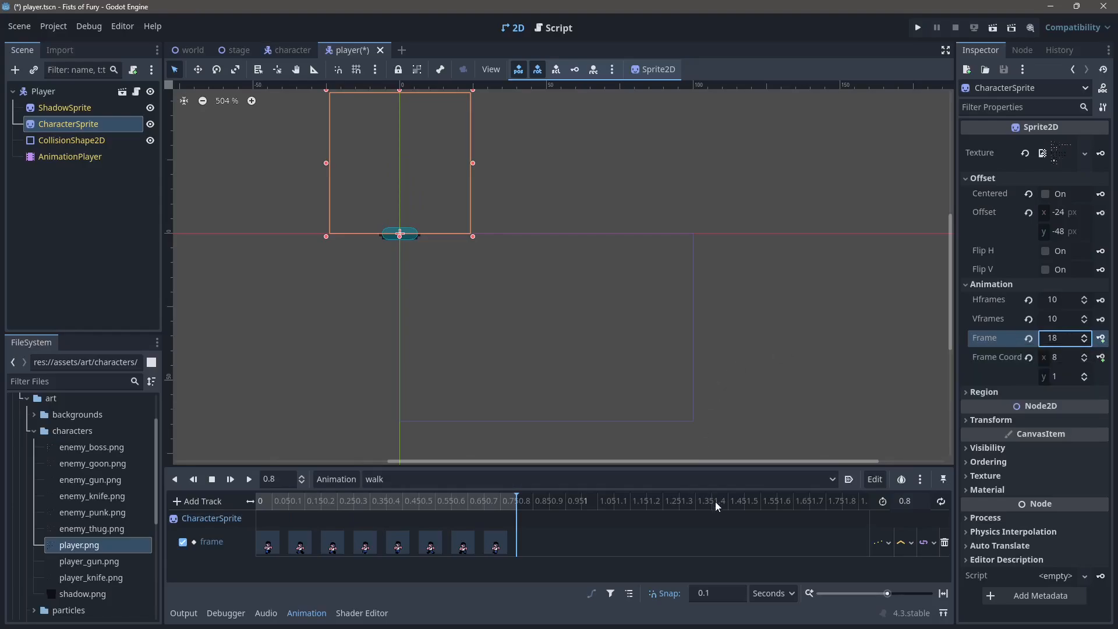
pyautogui.click(941, 502)
pyautogui.click(250, 480)
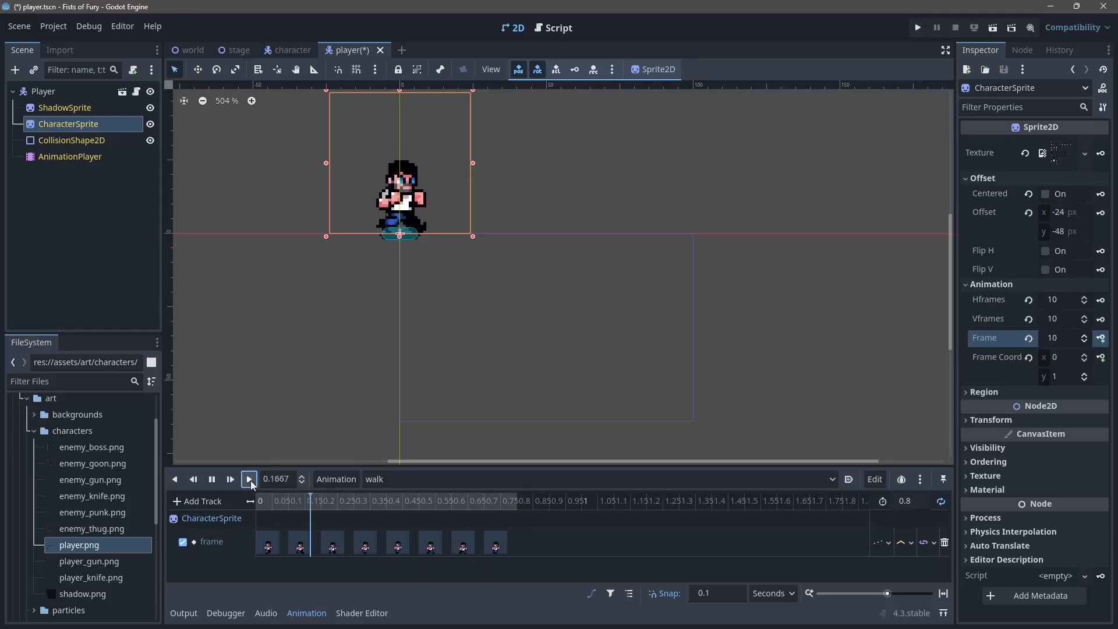